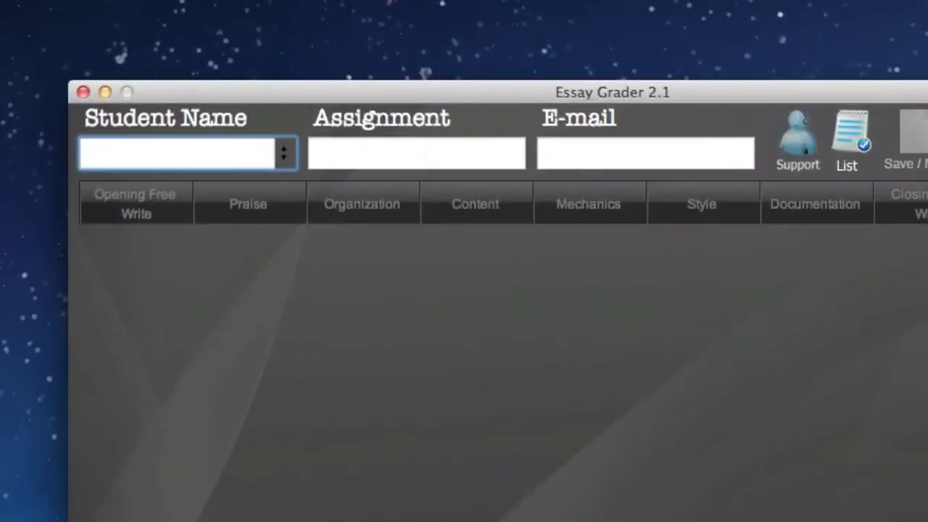
- Enter the student's name, the assignment 'Term Paper 1' and the student's e-mail address
type("John Doe")
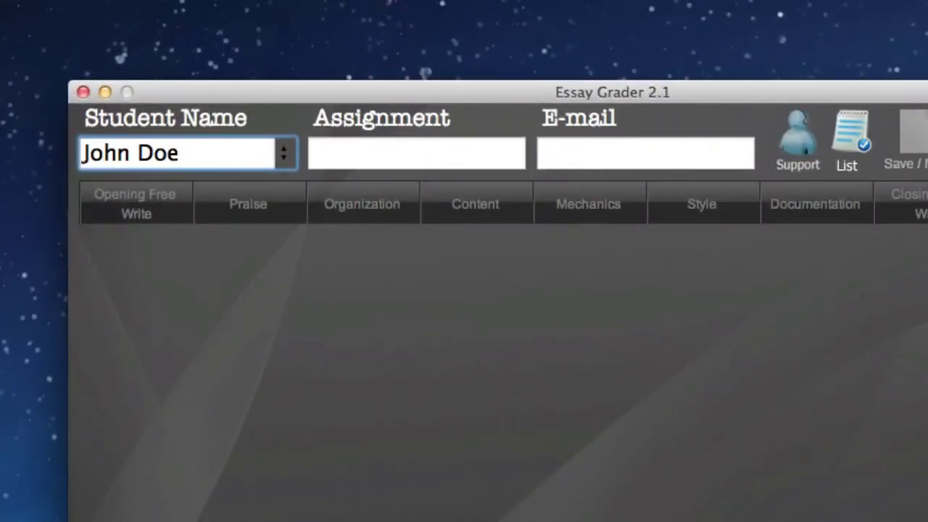
left_click(416, 152)
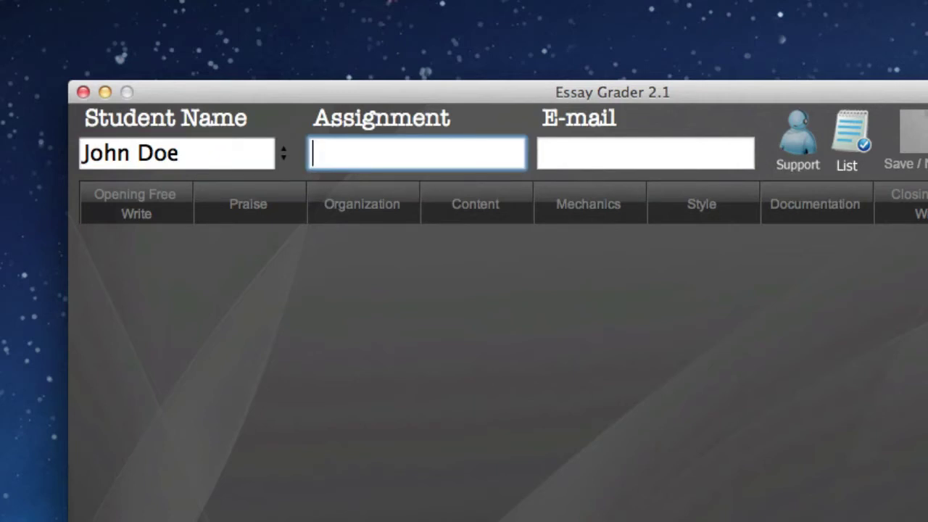
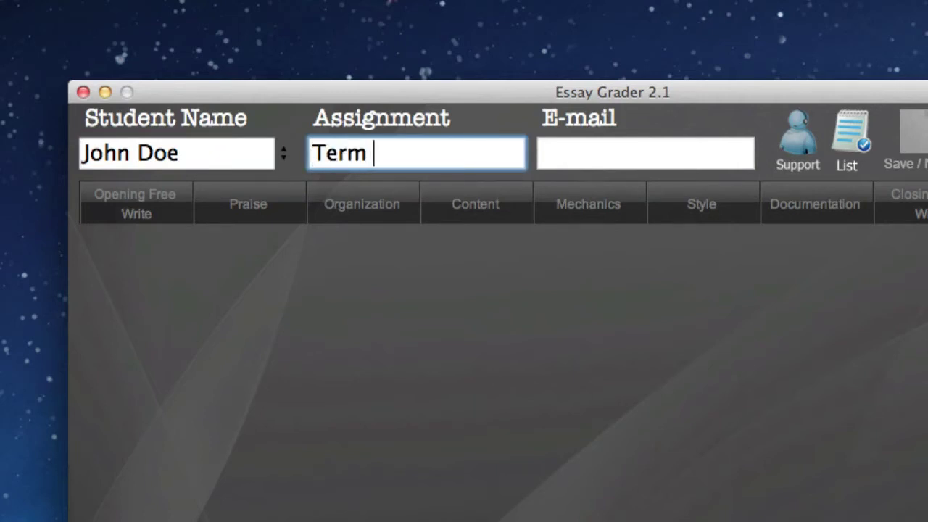
key("Tab")
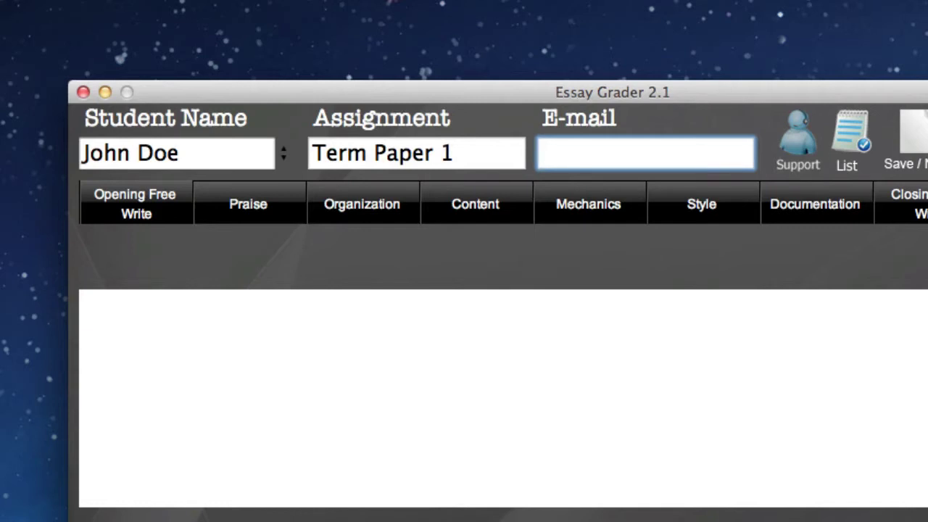
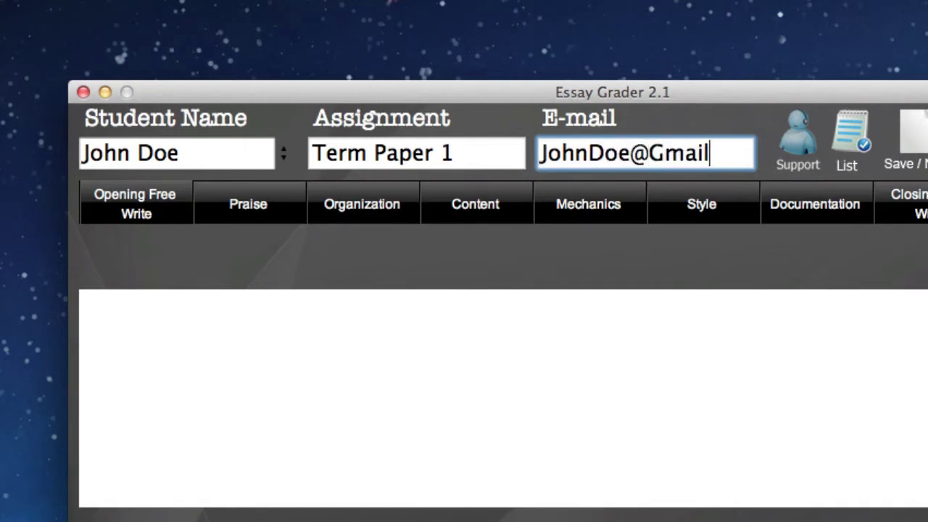
key("super+a")
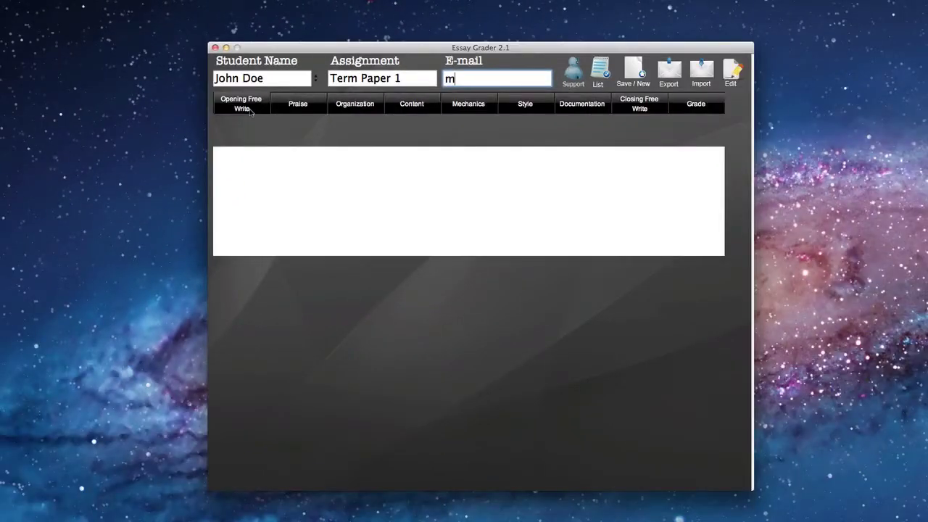
left_click(250, 111)
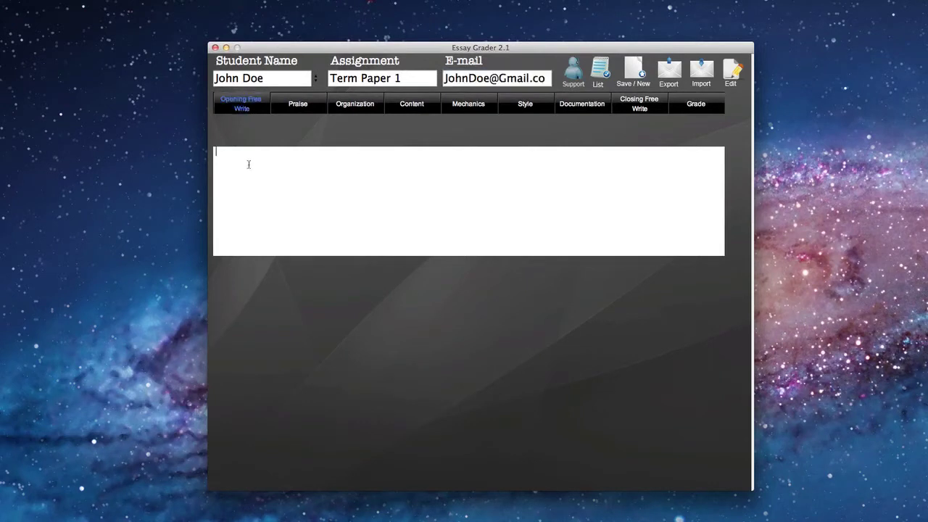
left_click(300, 105)
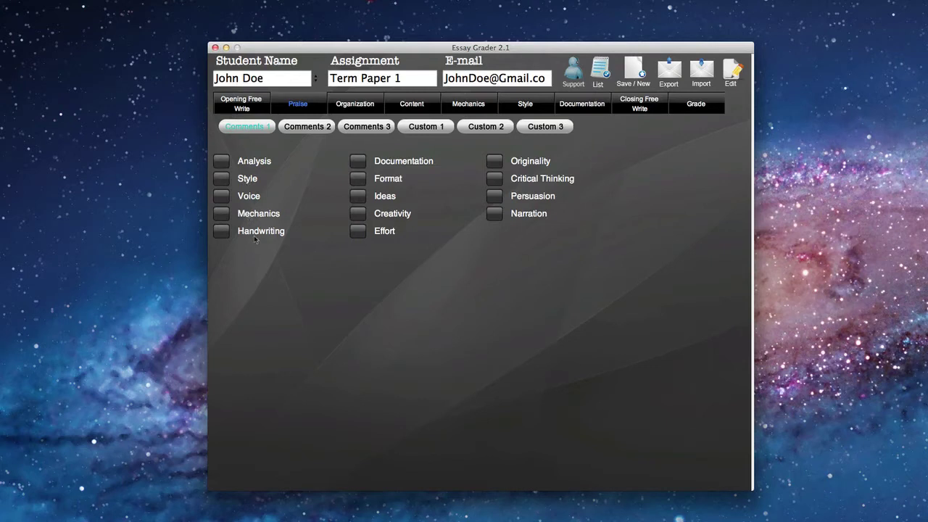
mouse_move(254, 240)
left_click(355, 106)
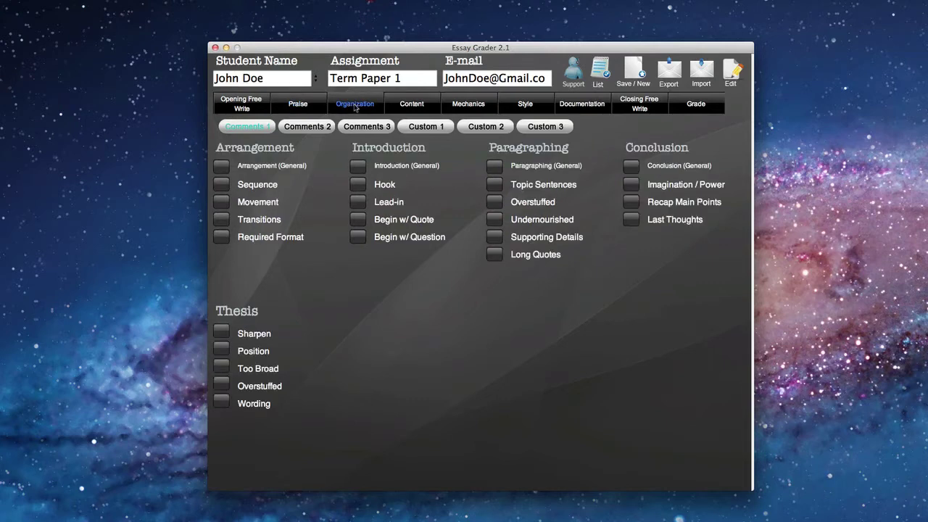
left_click(418, 105)
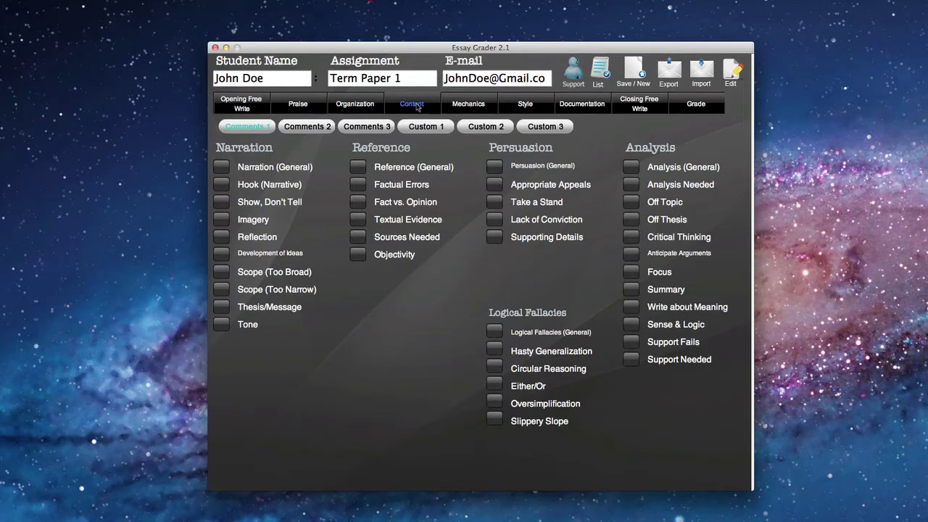
left_click(471, 106)
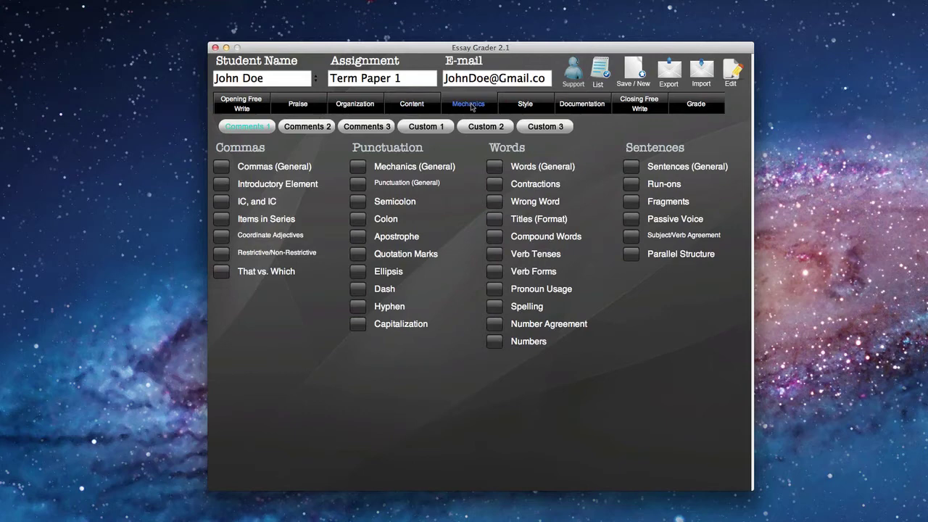
left_click(525, 106)
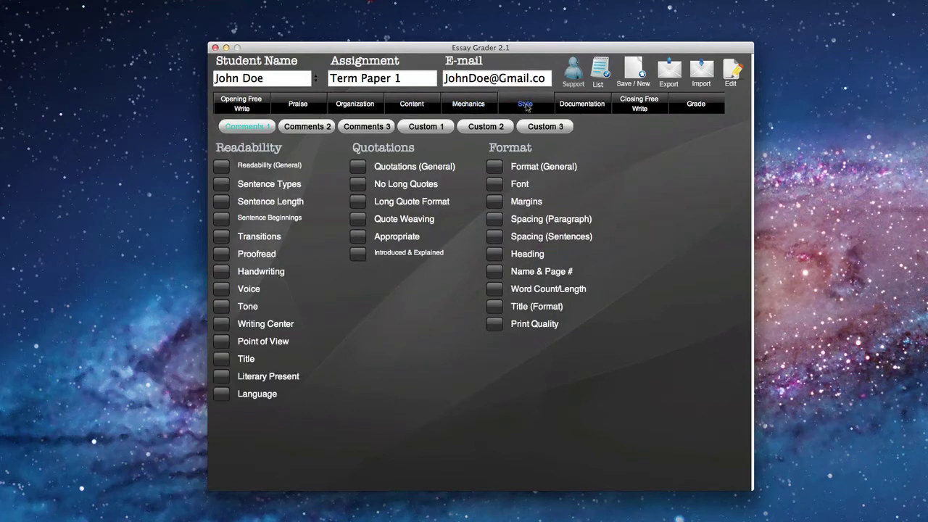
left_click(593, 106)
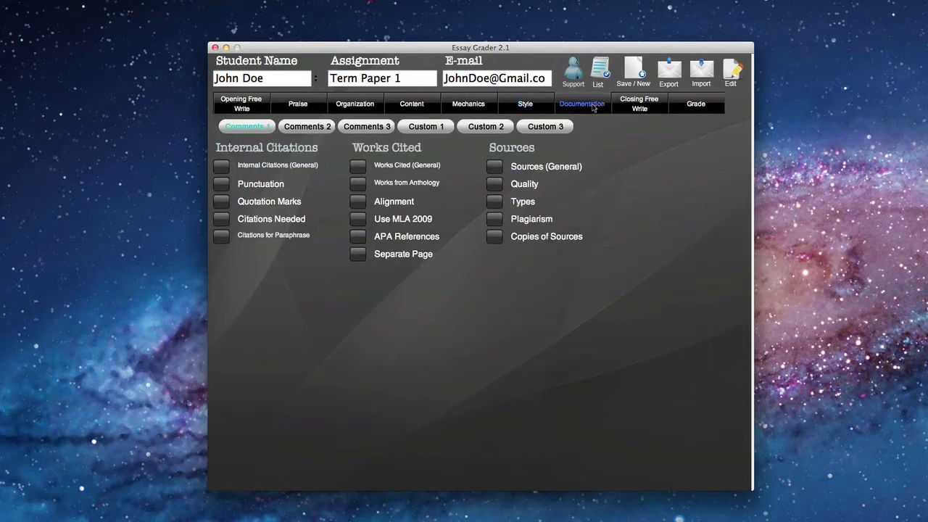
left_click(651, 109)
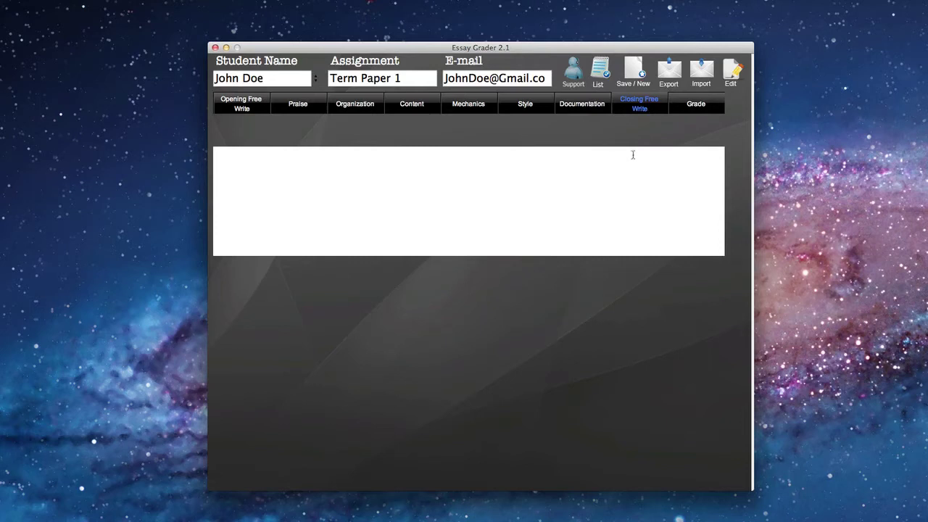
left_click(697, 105)
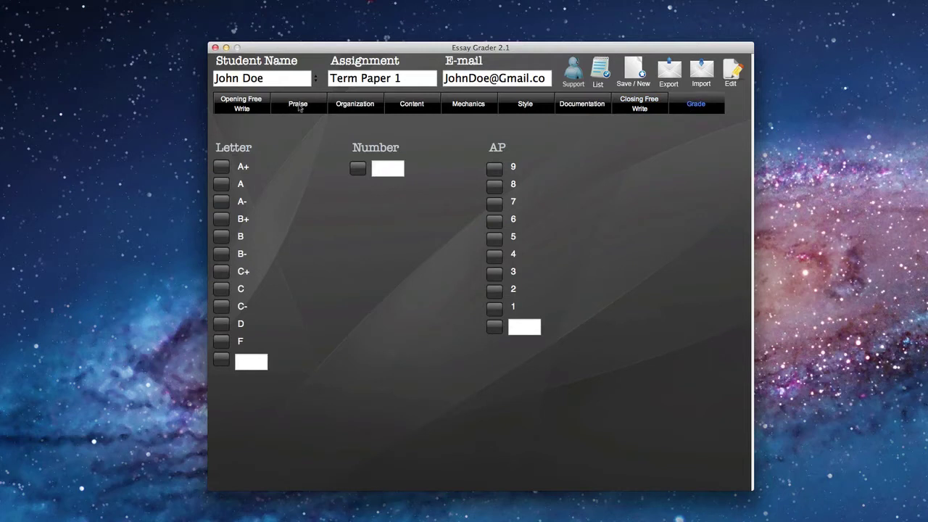
left_click(248, 105)
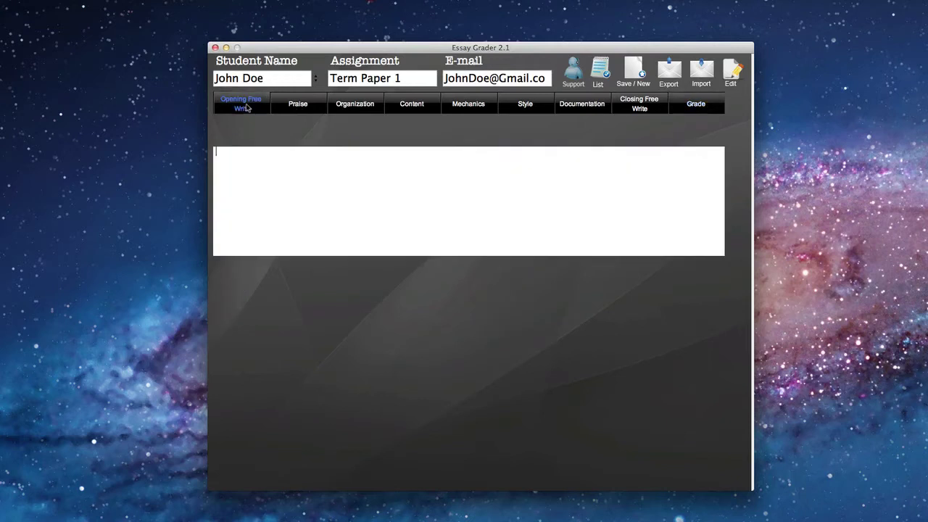
- Write a greeting to the student, then 'Thank you for turning in your paper today. I was happy to read it.'
type("Hello John,")
key("Return")
key("Return")
type("Thank you")
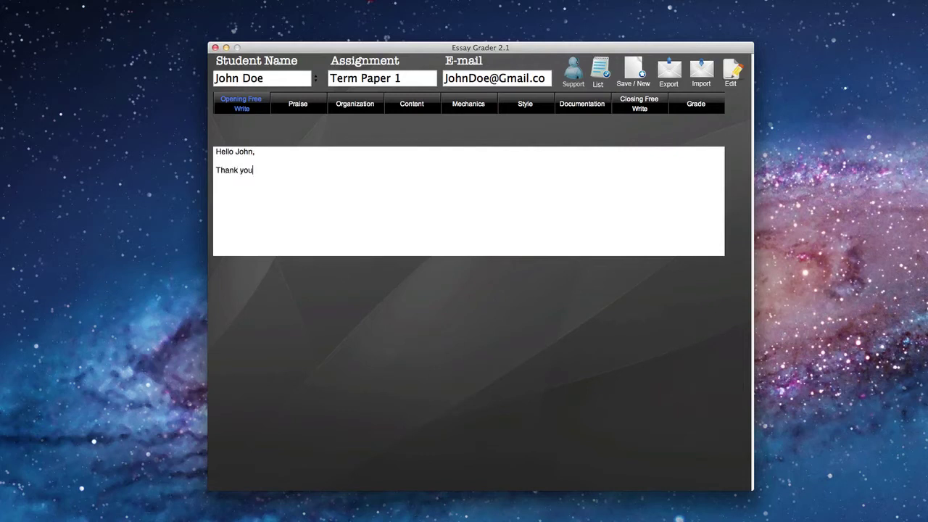
type(" for turning in your paper today.")
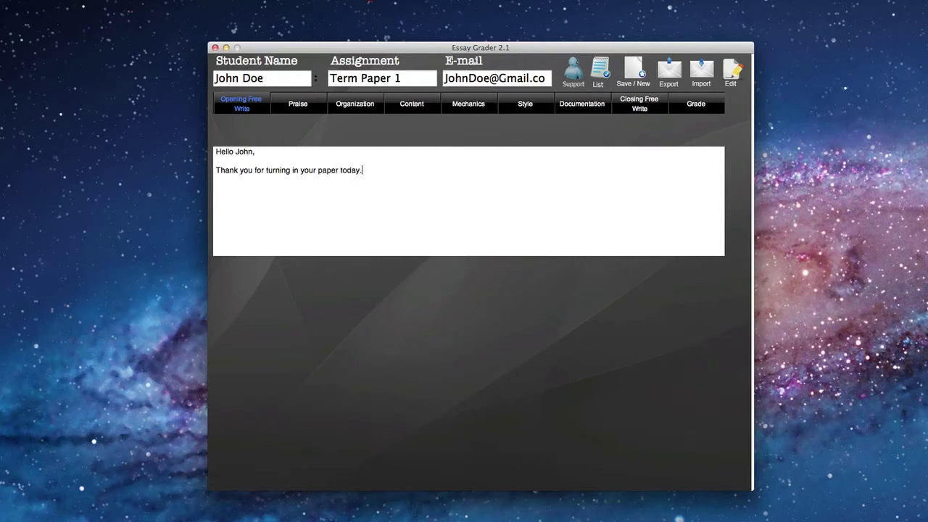
type("  I was happy to read it.")
- Tick the Analysis, Ideas and Format comments on the Praise tab
left_click(297, 104)
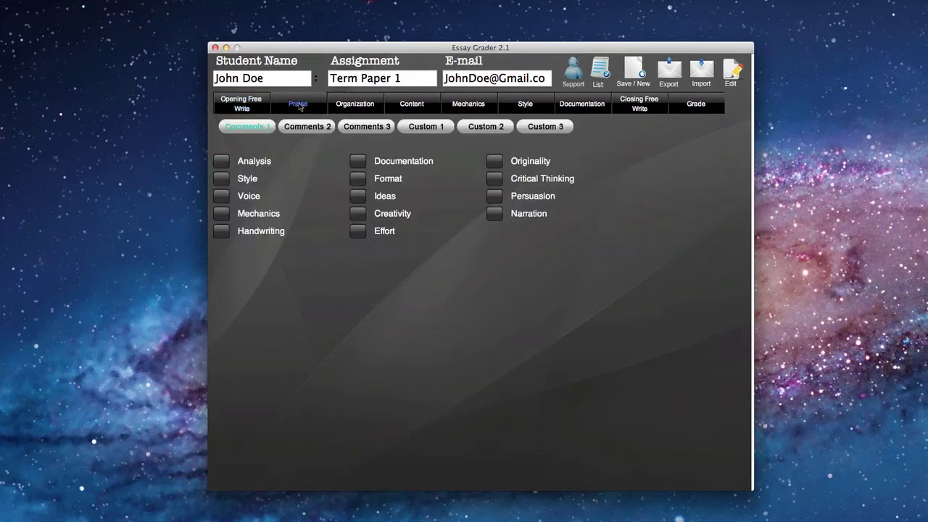
left_click(221, 161)
left_click(221, 162)
mouse_move(523, 216)
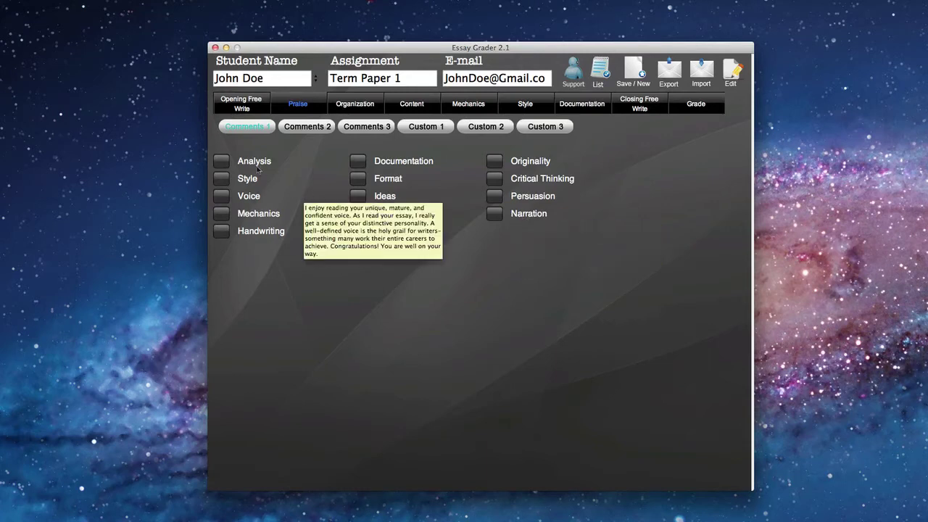
mouse_move(249, 164)
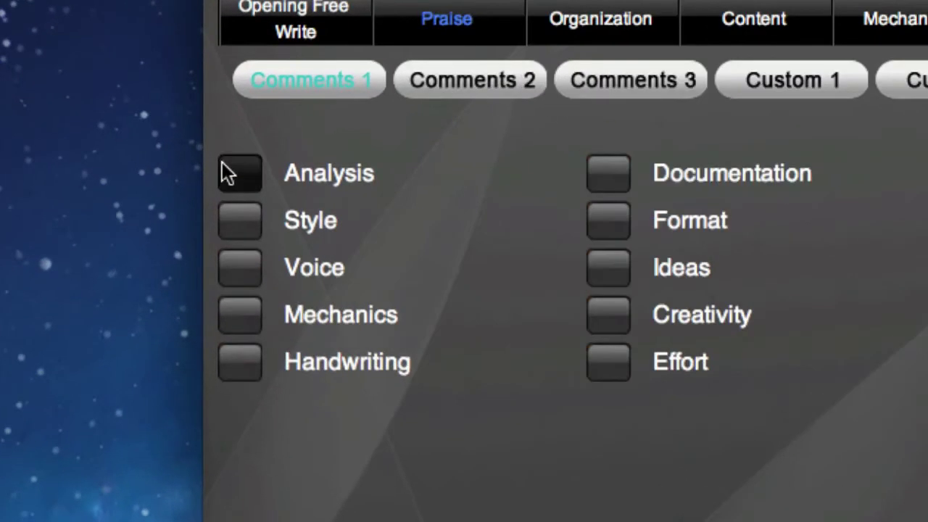
left_click(221, 160)
mouse_move(313, 171)
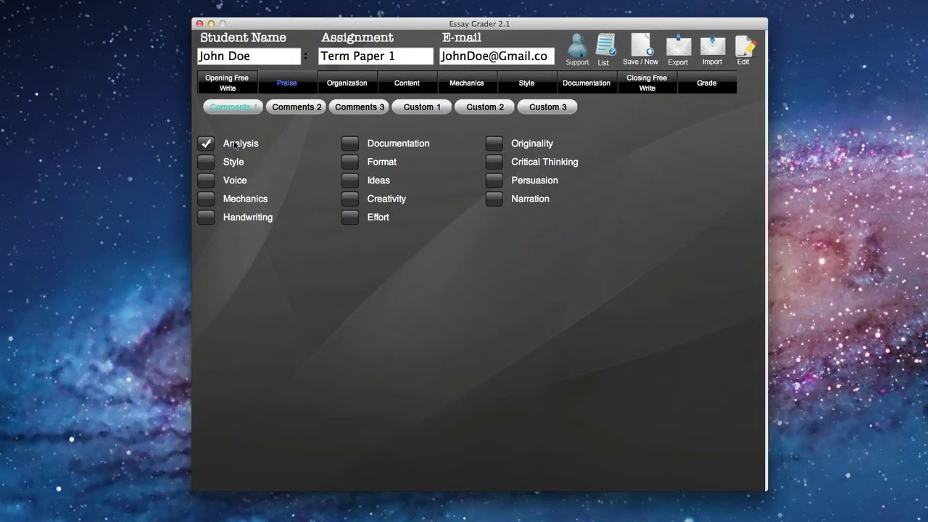
left_click(351, 180)
left_click(350, 162)
- Tick the Transitions, Lead-in, Long Quotes and Wording organization comments
left_click(353, 84)
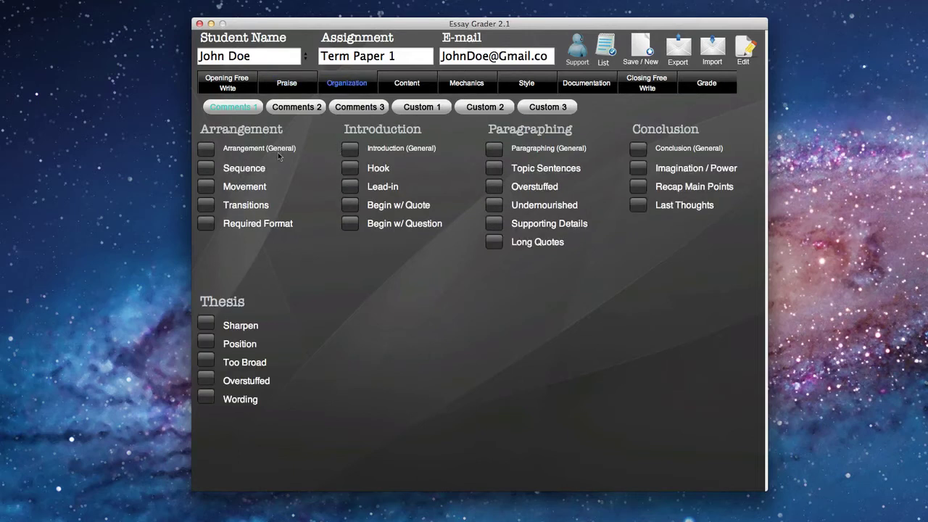
left_click(206, 206)
left_click(351, 188)
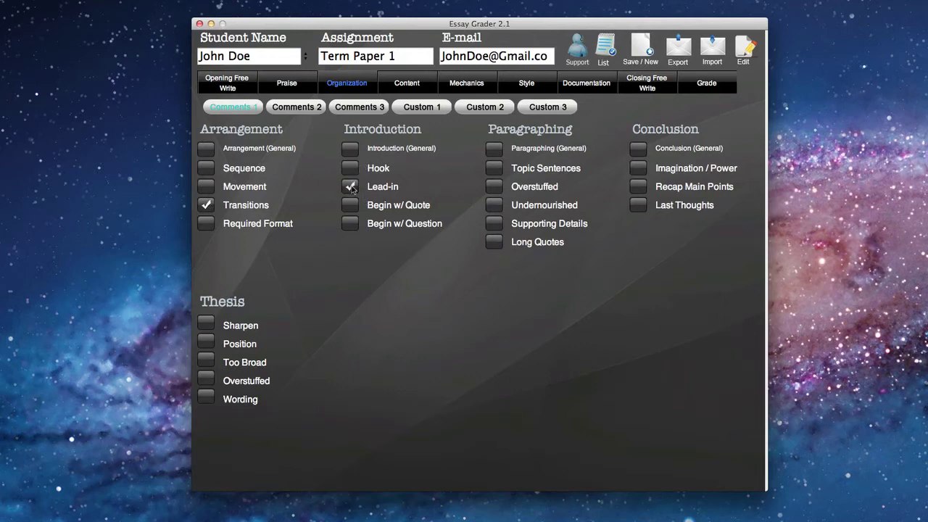
left_click(494, 244)
left_click(205, 398)
left_click(296, 107)
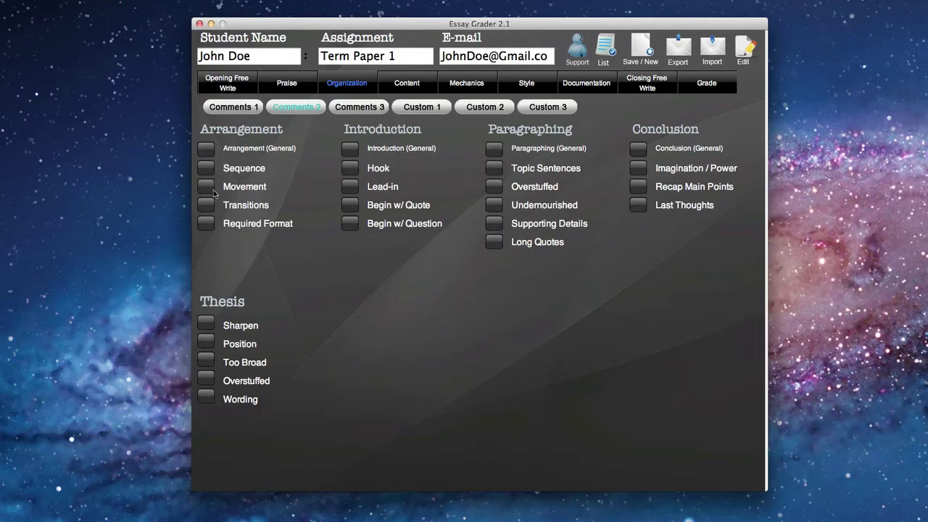
- Tick the Imagery, Textual Evidence and Supporting Details content comments
left_click(406, 83)
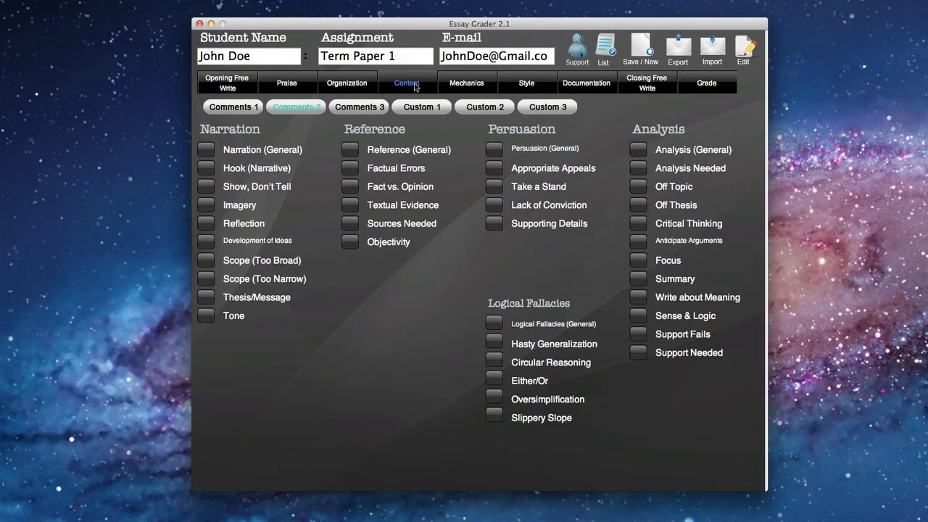
left_click(207, 205)
left_click(351, 205)
left_click(494, 223)
- Tick the Words (General) and Mechanics (General) mechanics comments and the Format (General) style comment
left_click(471, 85)
left_click(493, 149)
left_click(351, 150)
left_click(527, 85)
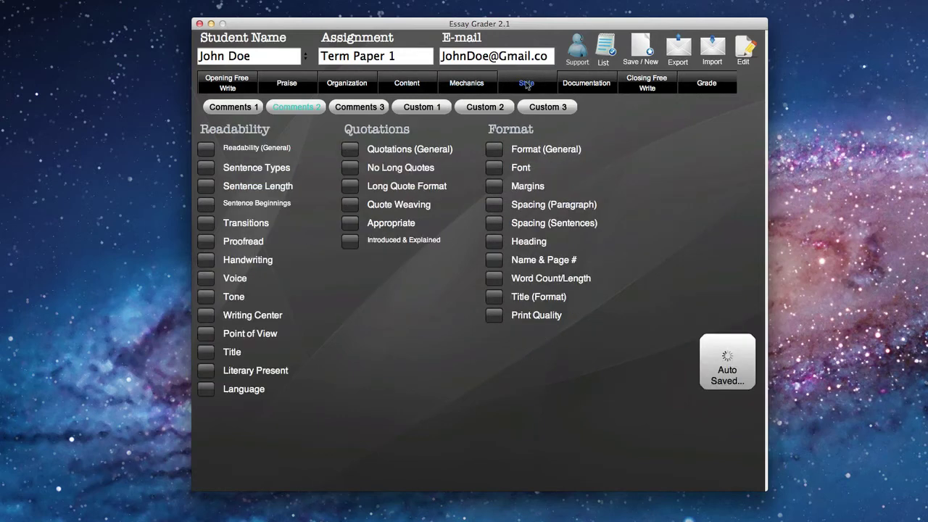
left_click(499, 150)
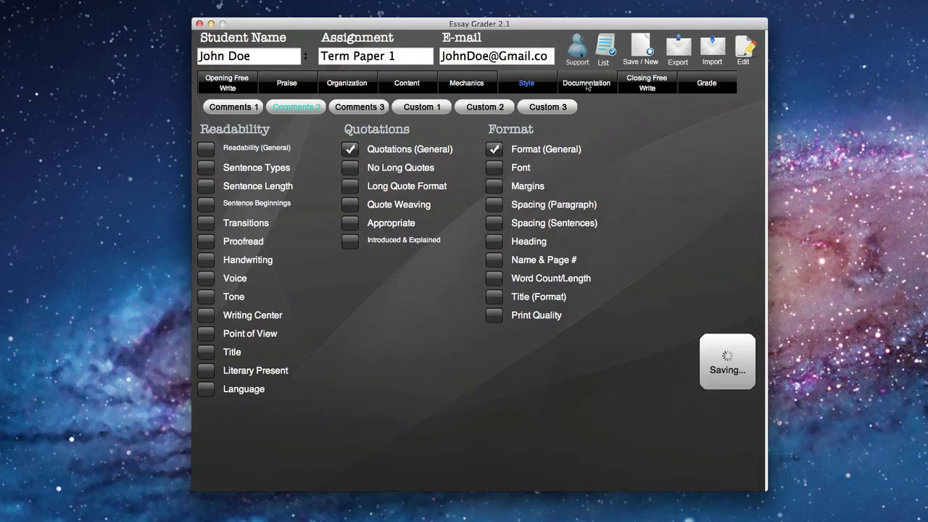
- Tick the Punctuation and Alignment documentation comments, then bring up the Closing Free Write box
left_click(587, 86)
left_click(206, 168)
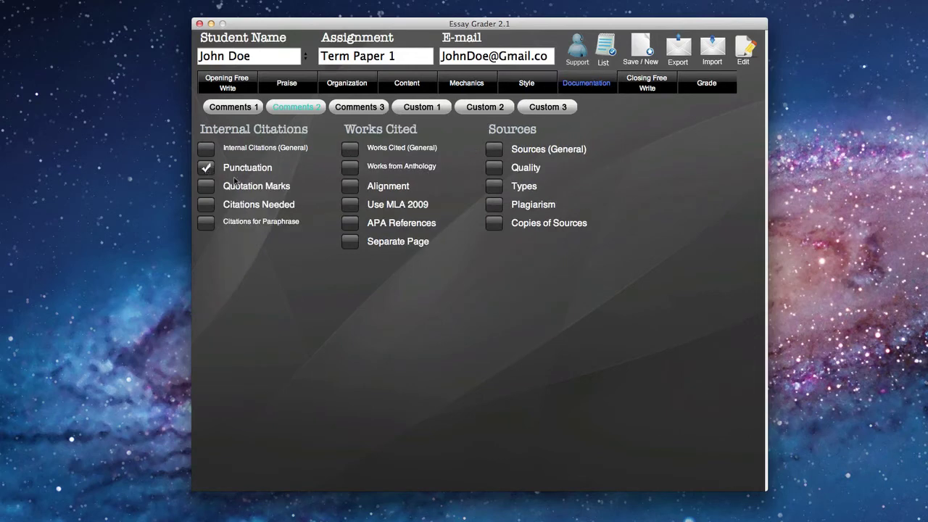
left_click(350, 187)
left_click(646, 87)
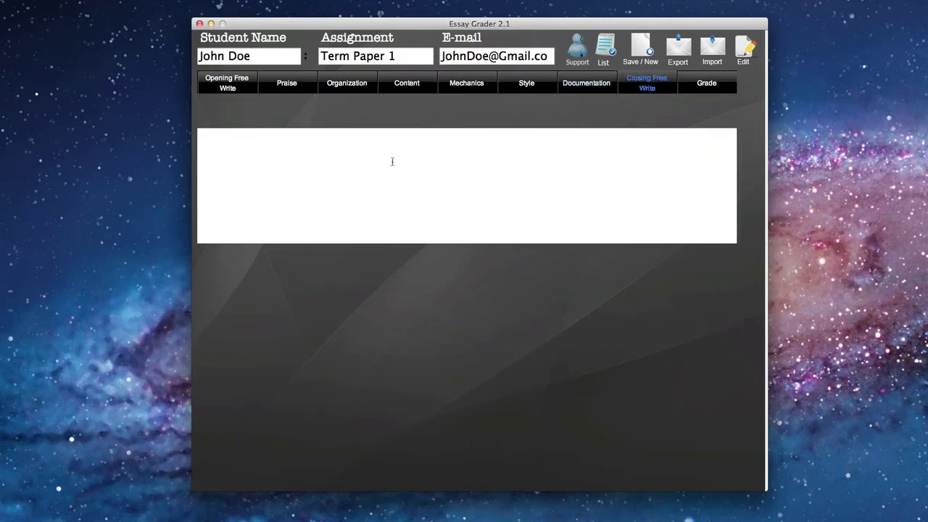
- Write the closing note 'Thank you, it was a pleasure to read this.' and grade the paper A
type("Thank you, it was a pleasure to read this.")
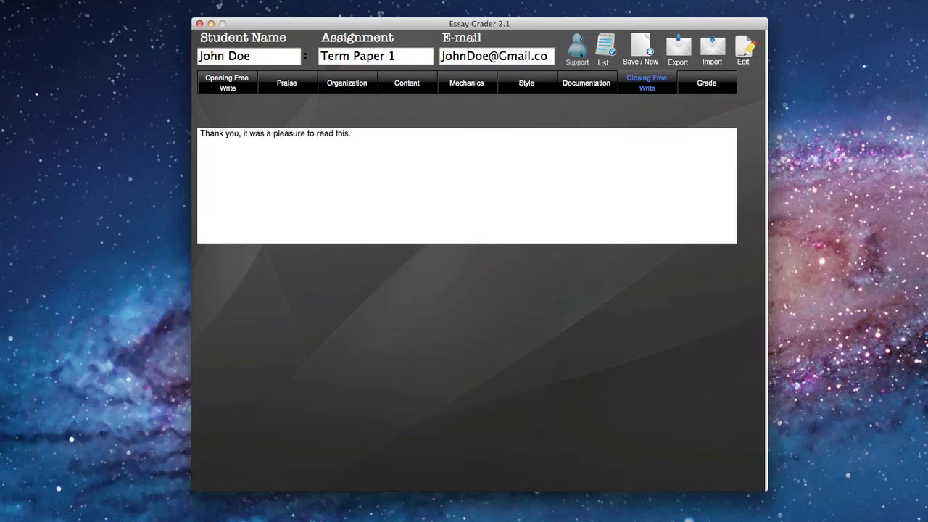
left_click(703, 83)
left_click(207, 168)
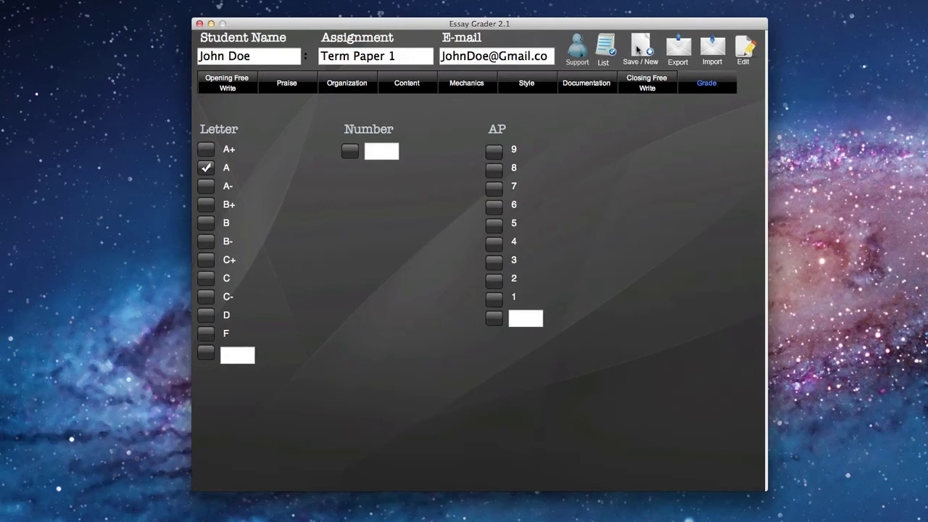
- Save the graded record with Save / New to start a blank record
left_click(637, 49)
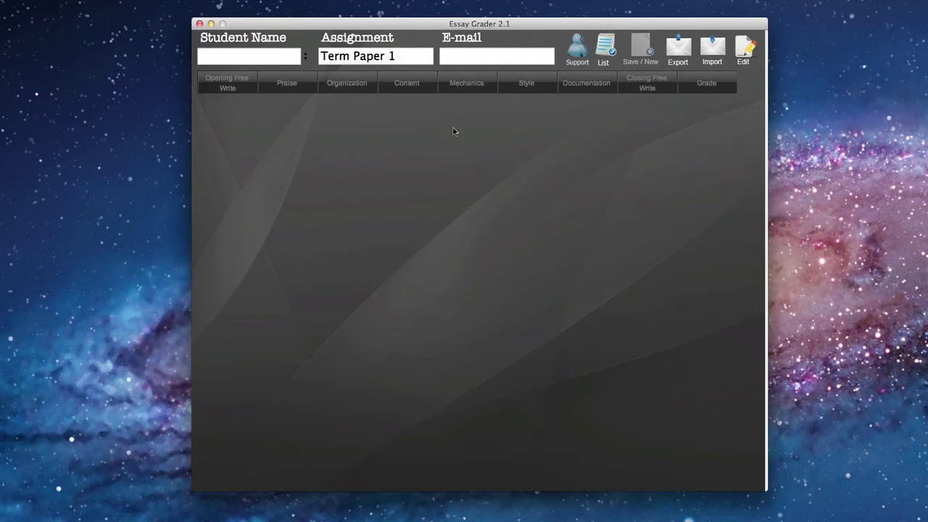
- Open the records list and generate the Term Paper 1 feedback letter
left_click(605, 50)
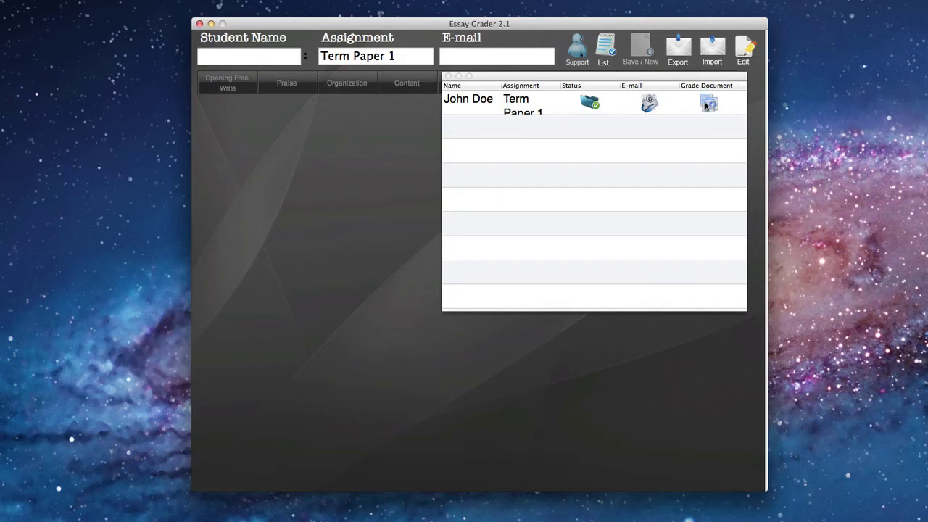
left_click(706, 105)
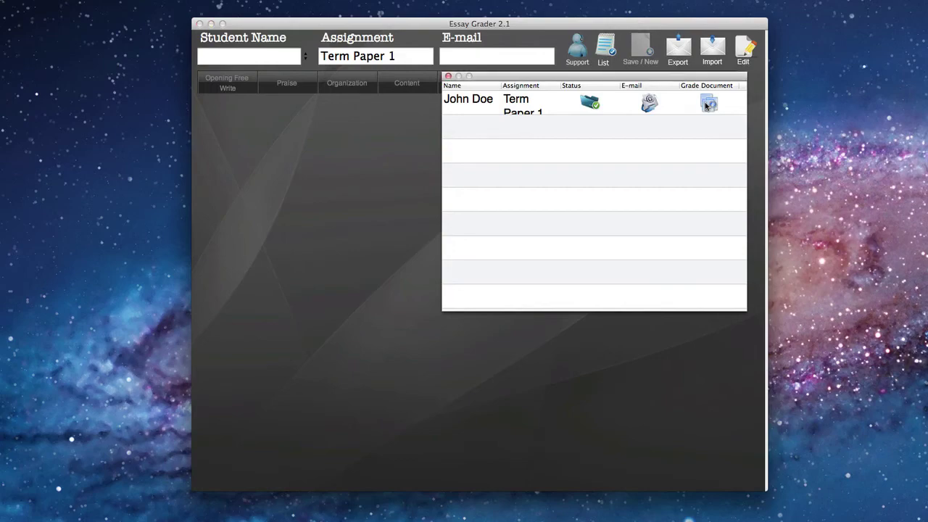
left_click(707, 106)
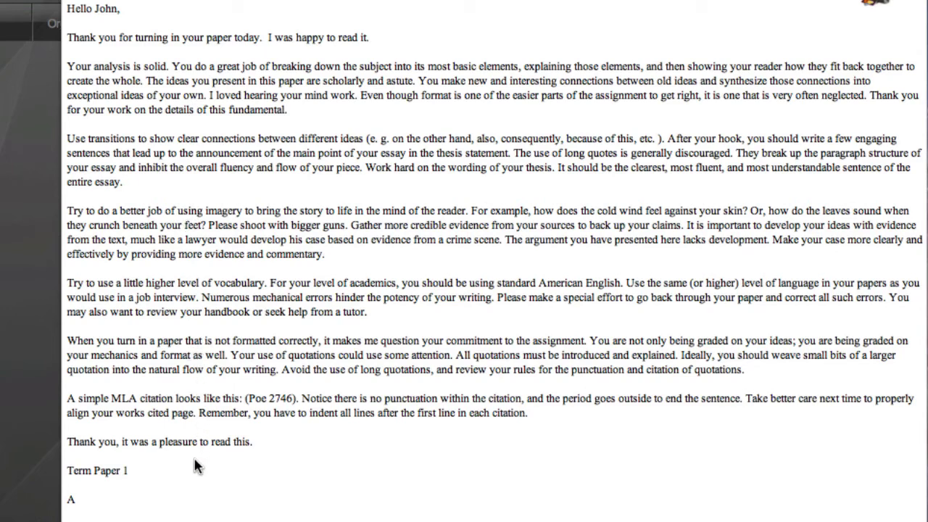
- Close the feedback letter and the records list
key("Escape")
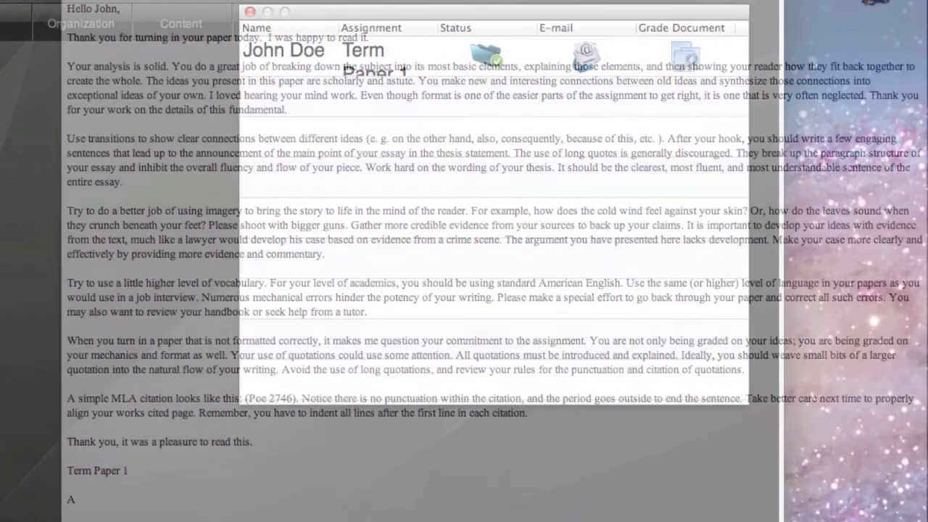
left_click(249, 12)
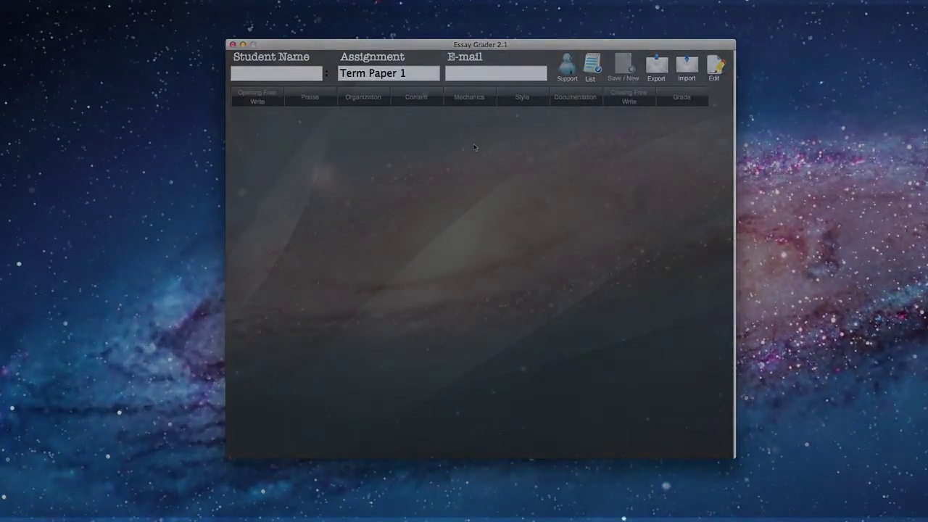
left_click(654, 42)
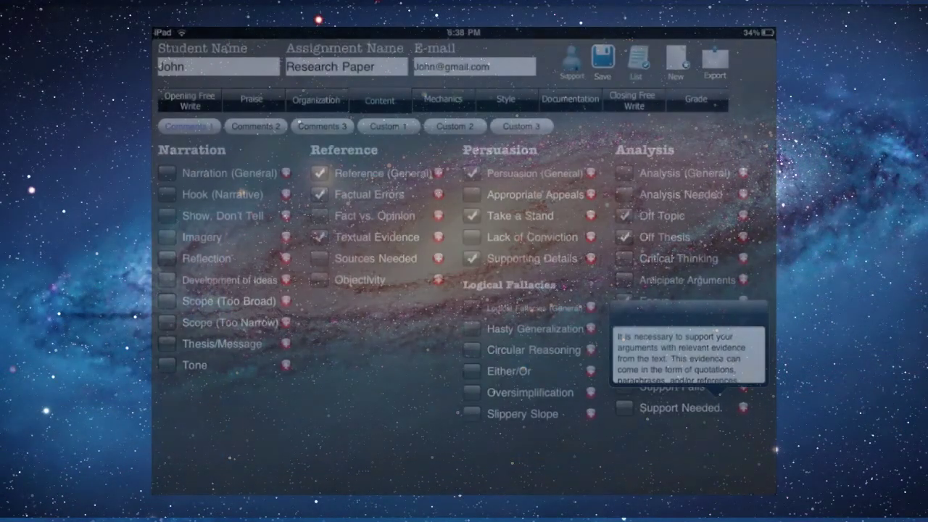